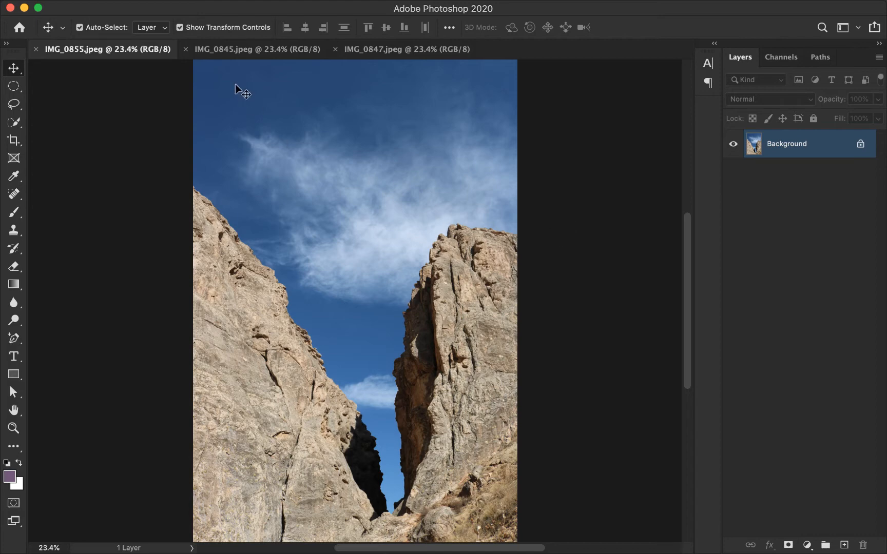
Look through the three open photos and check the image size of IMG_0855.jpeg without changing it.
click(240, 49)
click(369, 49)
click(139, 51)
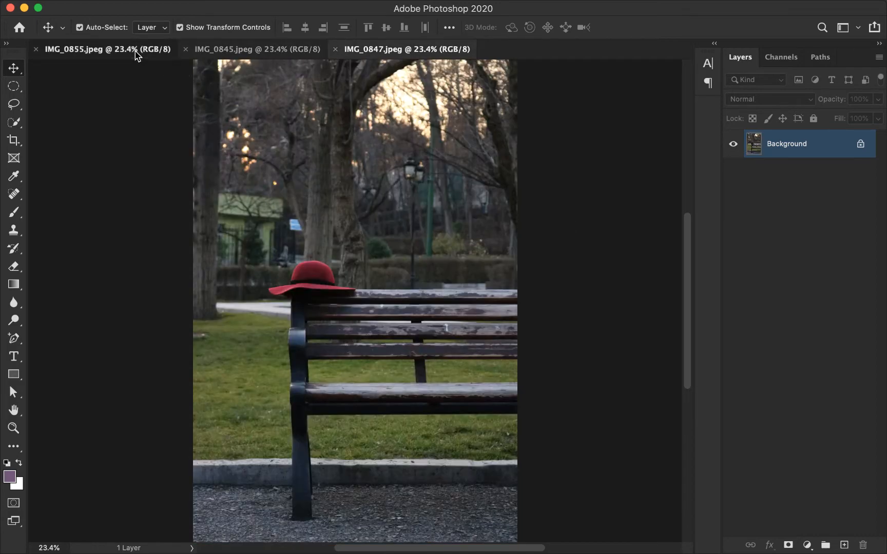
click(173, 7)
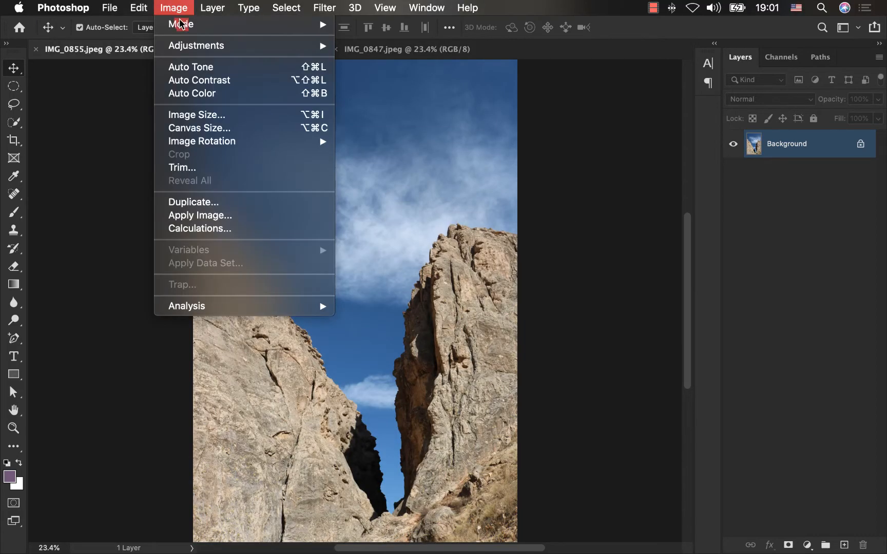
click(197, 115)
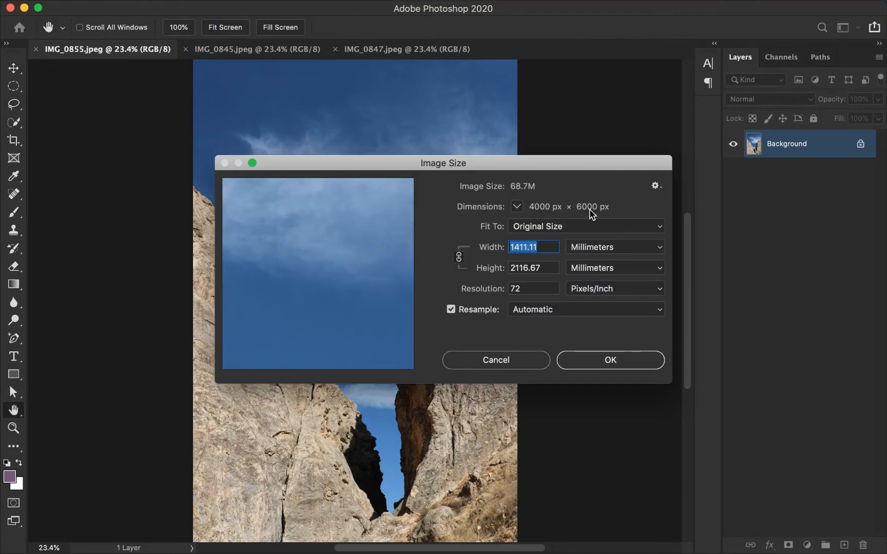
click(506, 362)
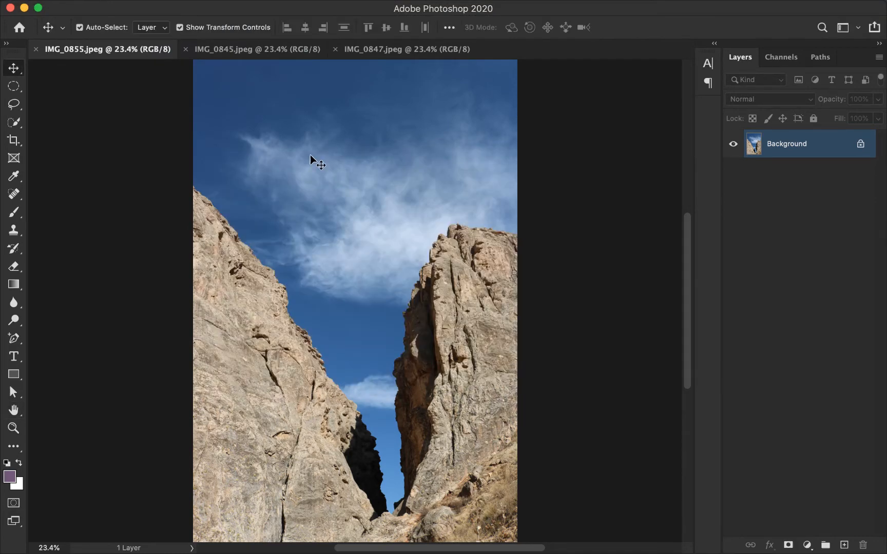
Check the image size of IMG_0845.jpeg without changing it.
click(256, 49)
click(173, 7)
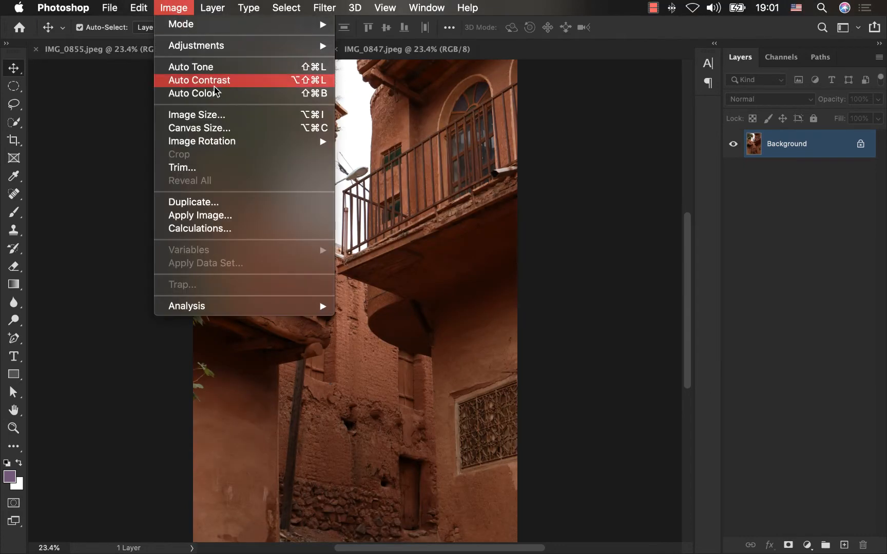
click(201, 115)
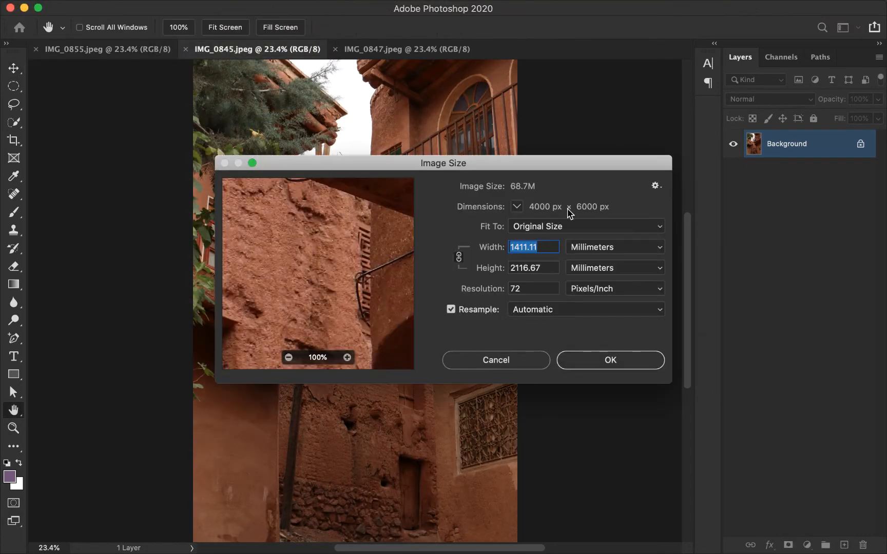
click(500, 362)
Check the image size of IMG_0847.jpeg without changing it.
click(406, 49)
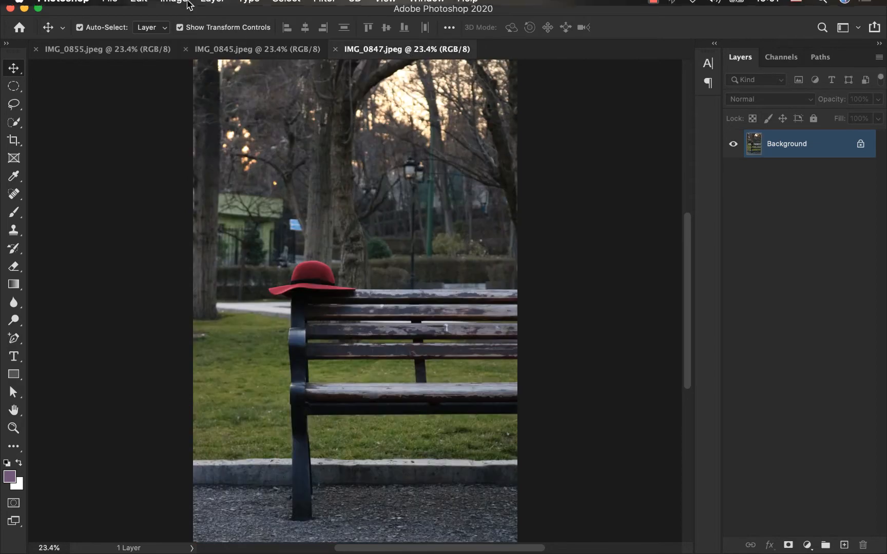
click(175, 7)
click(201, 115)
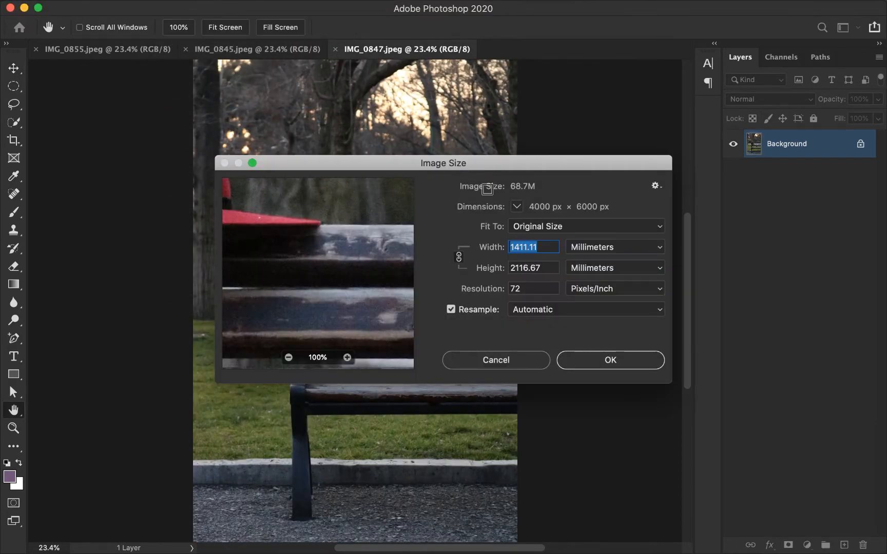
click(506, 361)
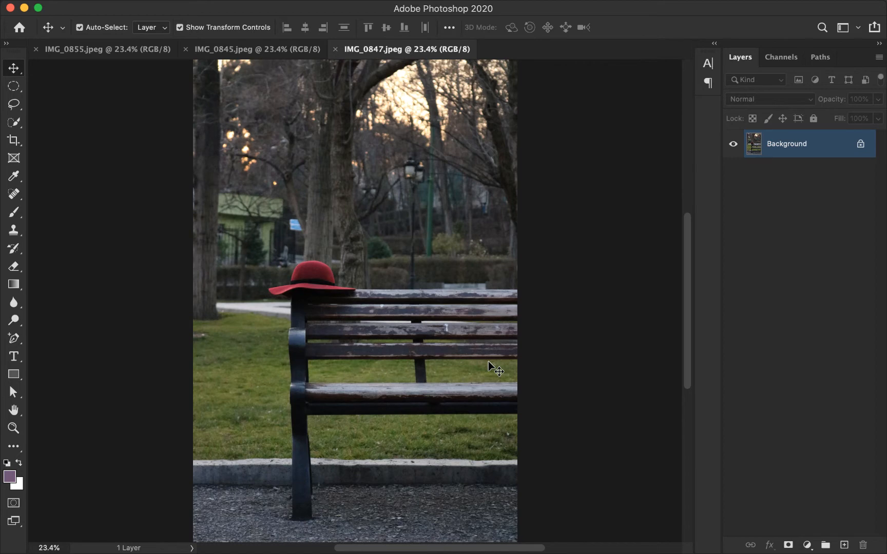
In IMG_0855.jpeg, set up Apply Image with IMG_0845.jpeg as the source and Soft Light blending.
click(108, 51)
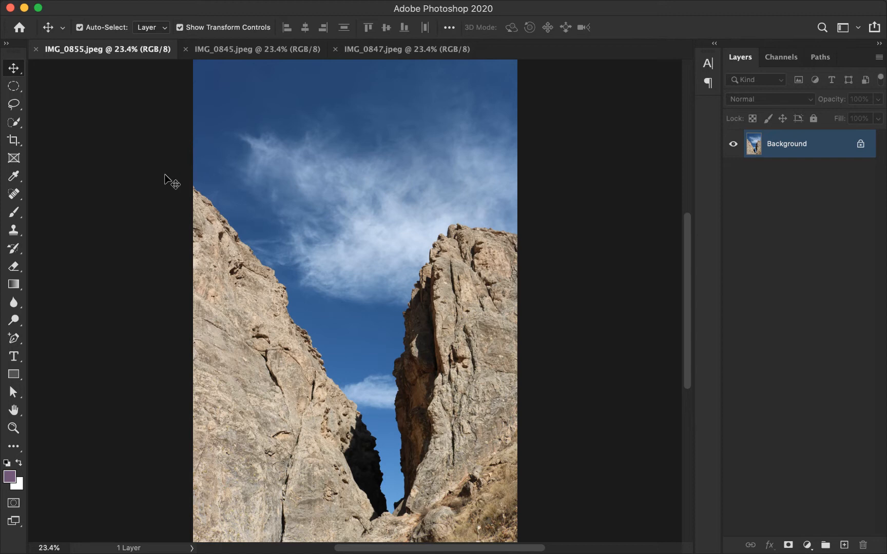
click(174, 8)
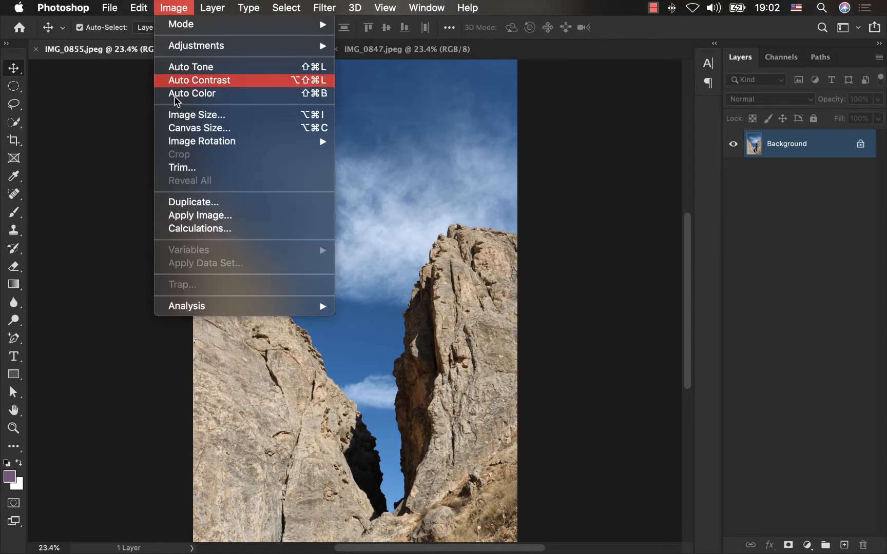
click(181, 215)
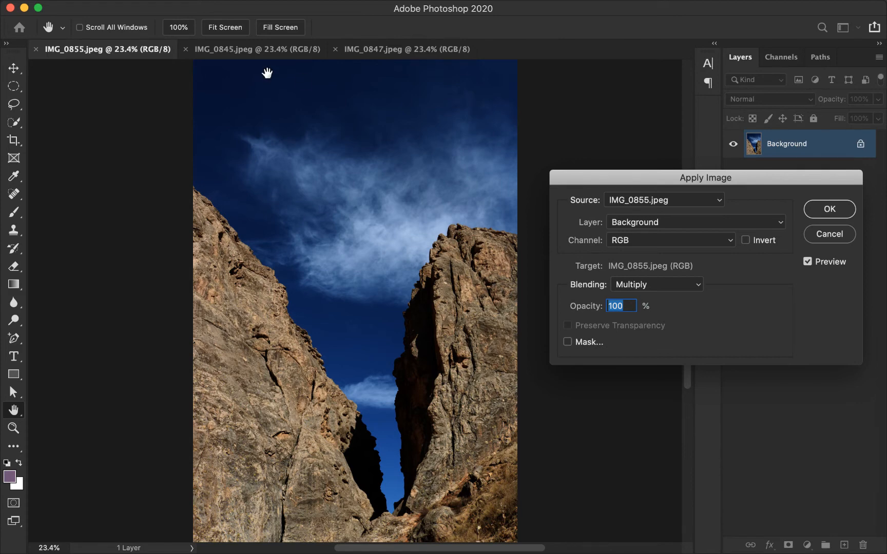
click(634, 202)
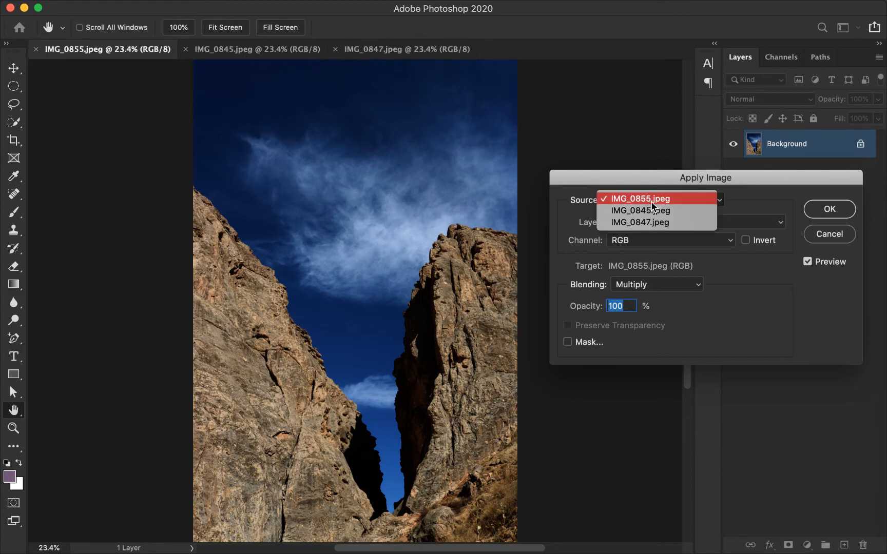
click(615, 211)
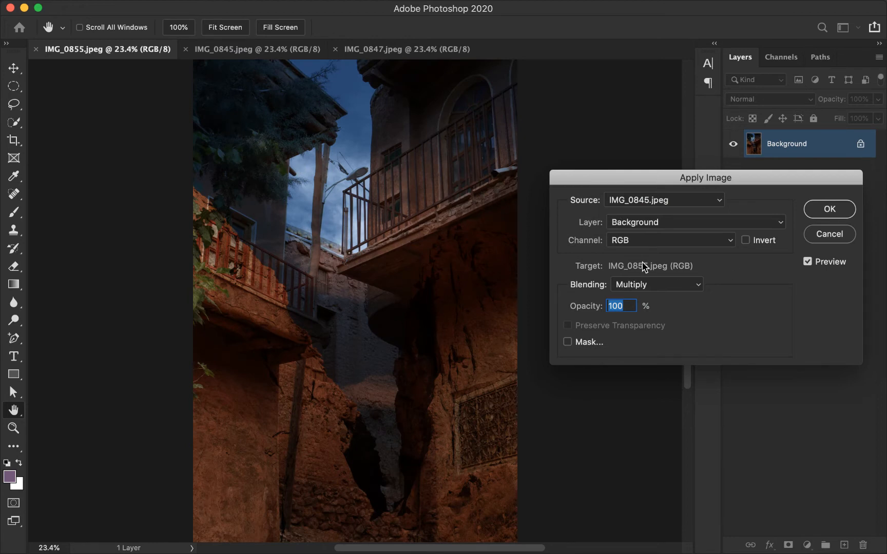
click(635, 289)
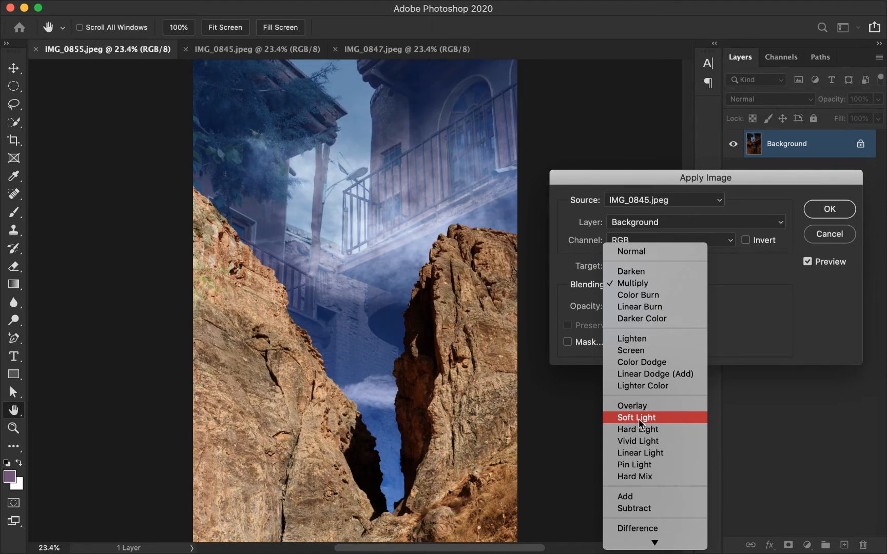
click(632, 423)
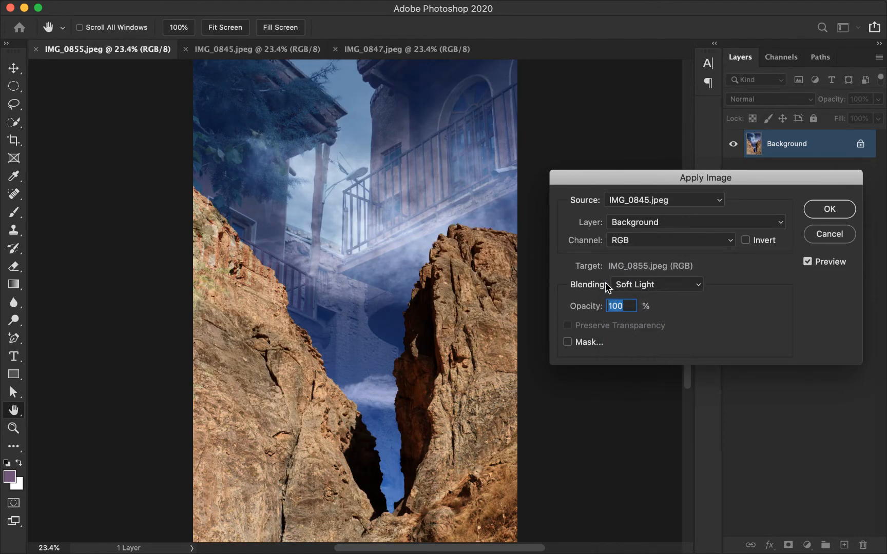
Lower the opacity of the Soft Light blend and apply it to IMG_0855.jpeg.
mouse_move(589, 308)
mouse_down()
mouse_move(546, 312)
mouse_move(586, 310)
mouse_up()
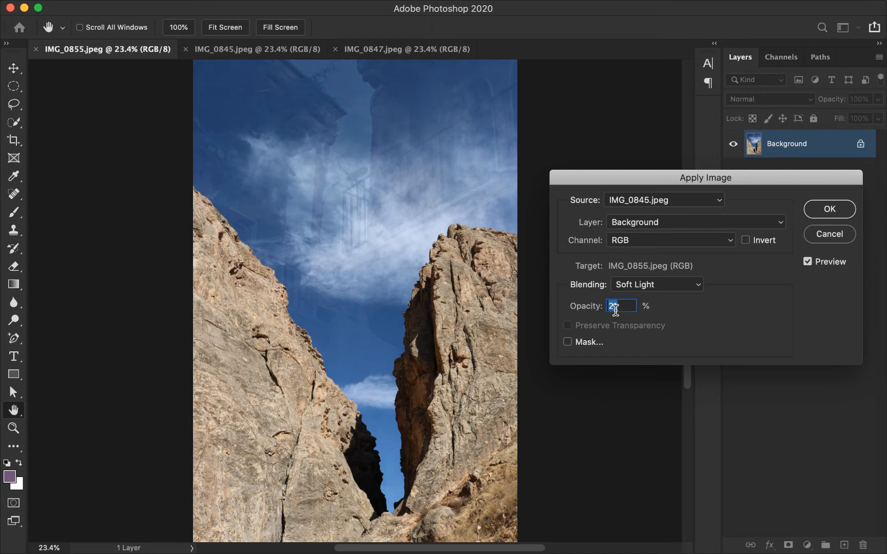
key(Down)
click(828, 210)
key(v)
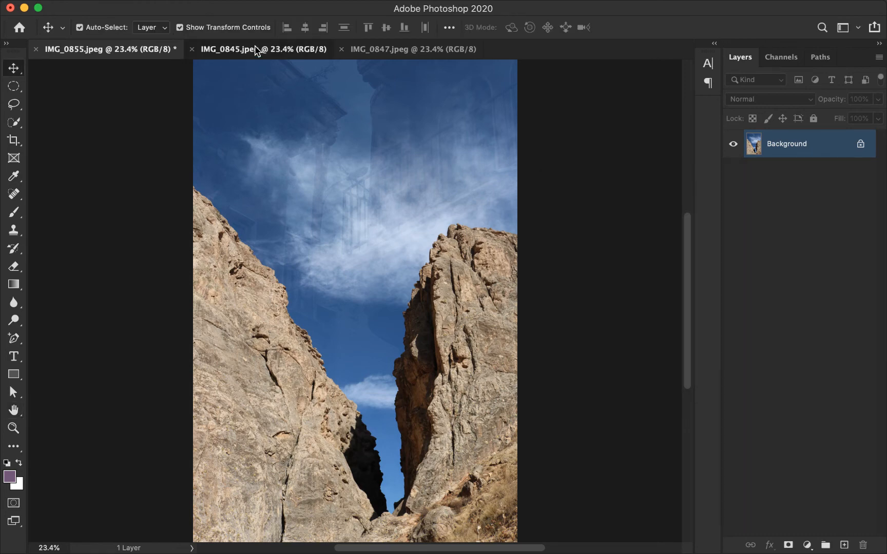
View IMG_0845.jpeg for comparison, return to IMG_0855.jpeg and undo the applied blend.
click(255, 47)
key(ctrl+shift+Tab)
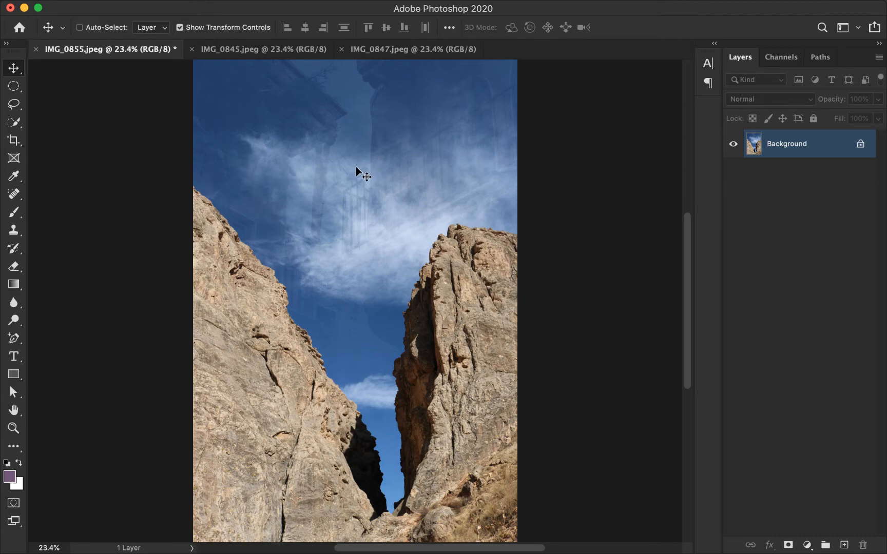
key(super+z)
Start Apply Image again on IMG_0855.jpeg and set the opacity to 99%.
click(174, 8)
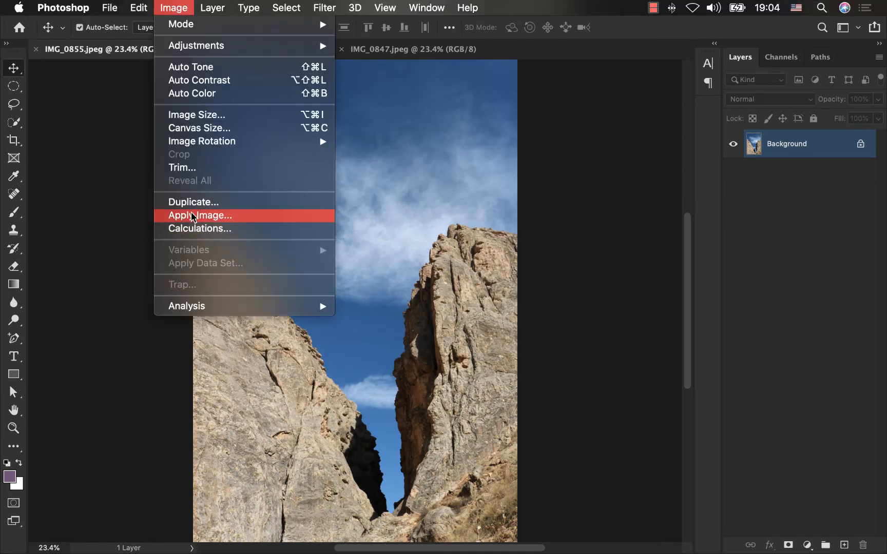
click(206, 215)
text(99)
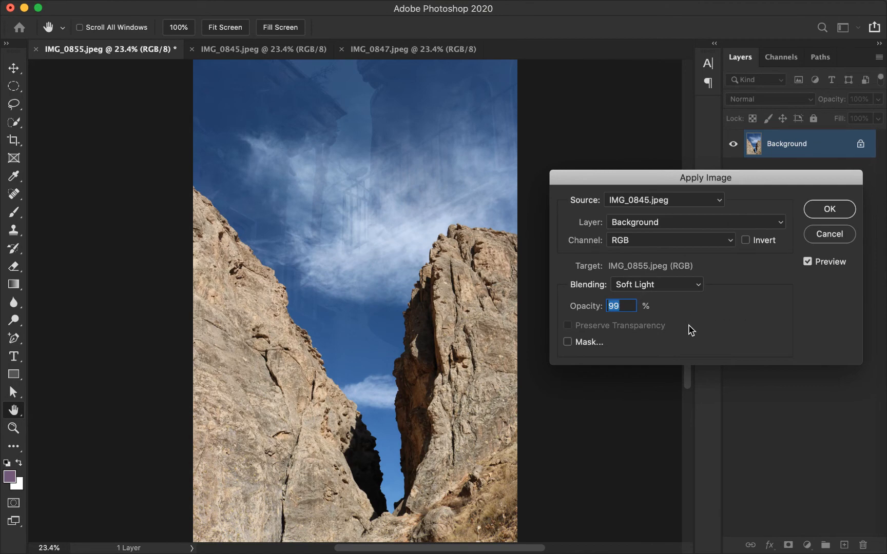
Mask the blend with the inverted Gray channel of IMG_0847.jpeg and apply it.
click(567, 342)
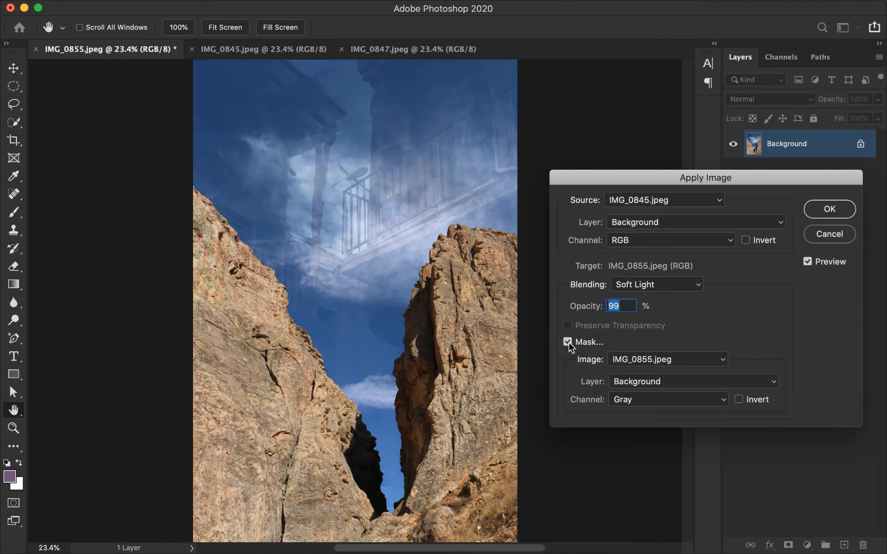
click(591, 358)
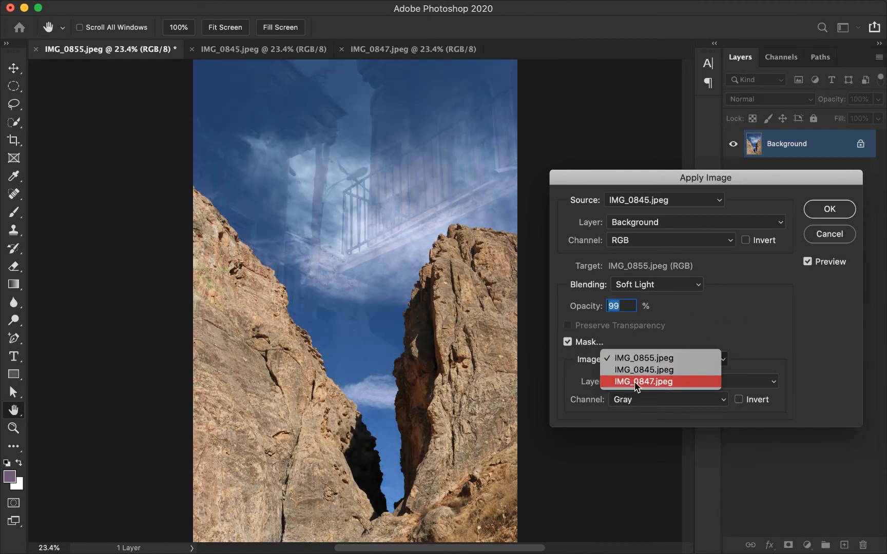
click(639, 381)
click(738, 399)
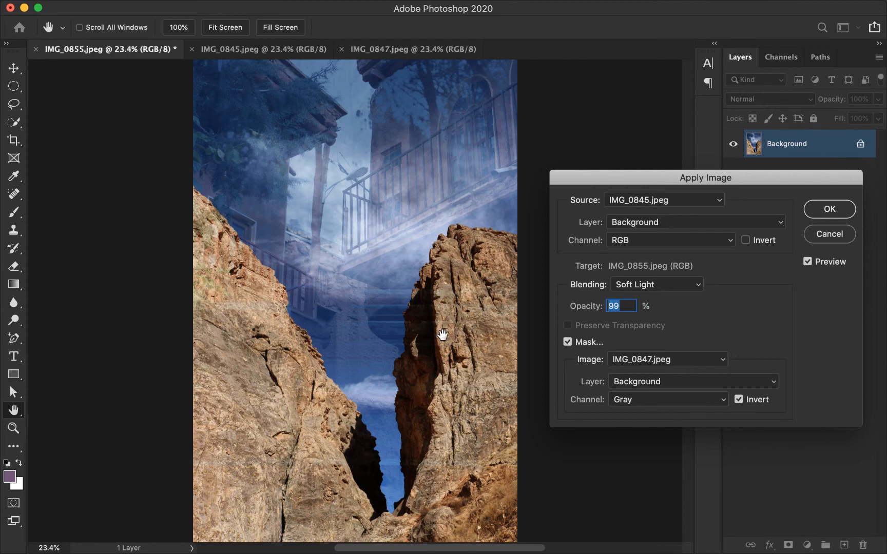
click(821, 208)
View the mask photo IMG_0847.jpeg for comparison, return to IMG_0855.jpeg and undo the masked blend.
click(386, 51)
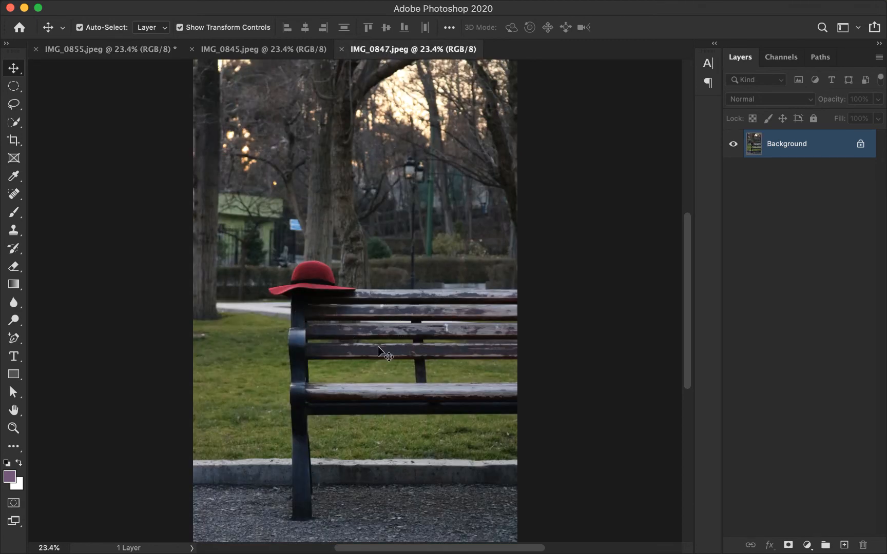
click(114, 50)
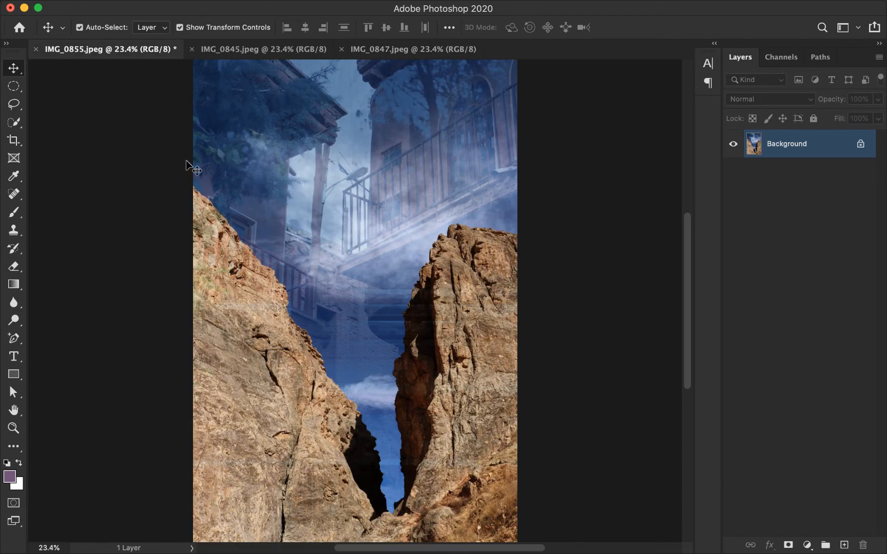
key(super+z)
Apply IMG_0845.jpeg to IMG_0855.jpeg with Apply Image in Soft Light mode at 99% opacity, without a mask.
click(174, 8)
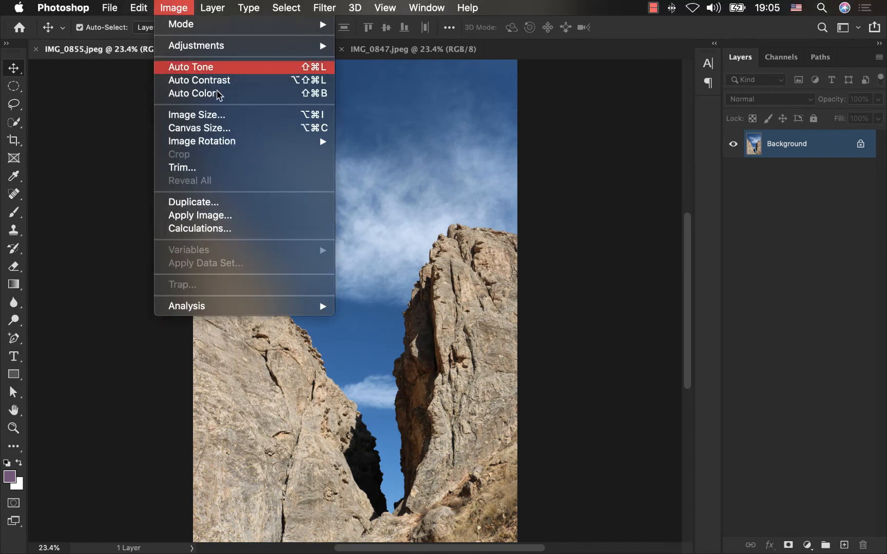
click(197, 217)
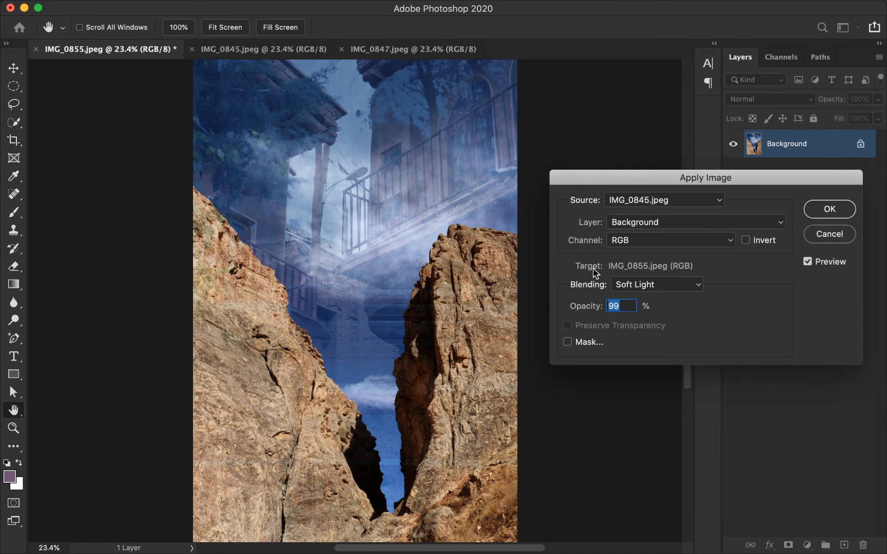
click(807, 262)
click(822, 209)
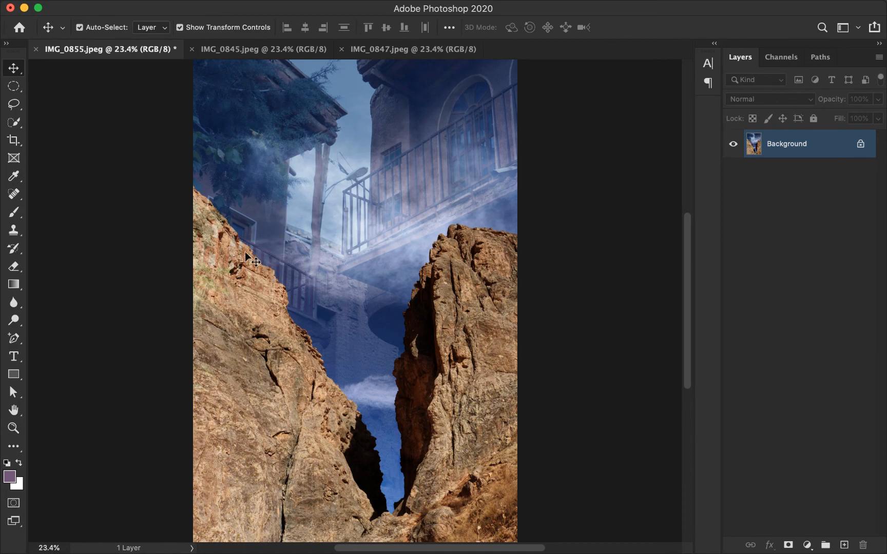